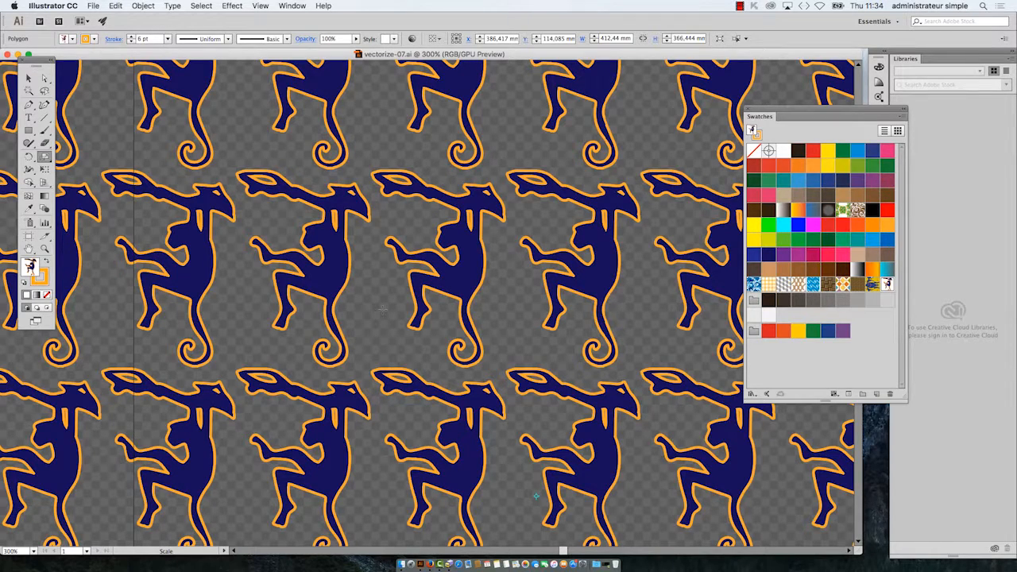
- Deselect the hexagon filled with the monkey pattern, keeping the whole shape in view
key(super+minus)
key(super+minus)
key(super+minus)
key(super+minus)
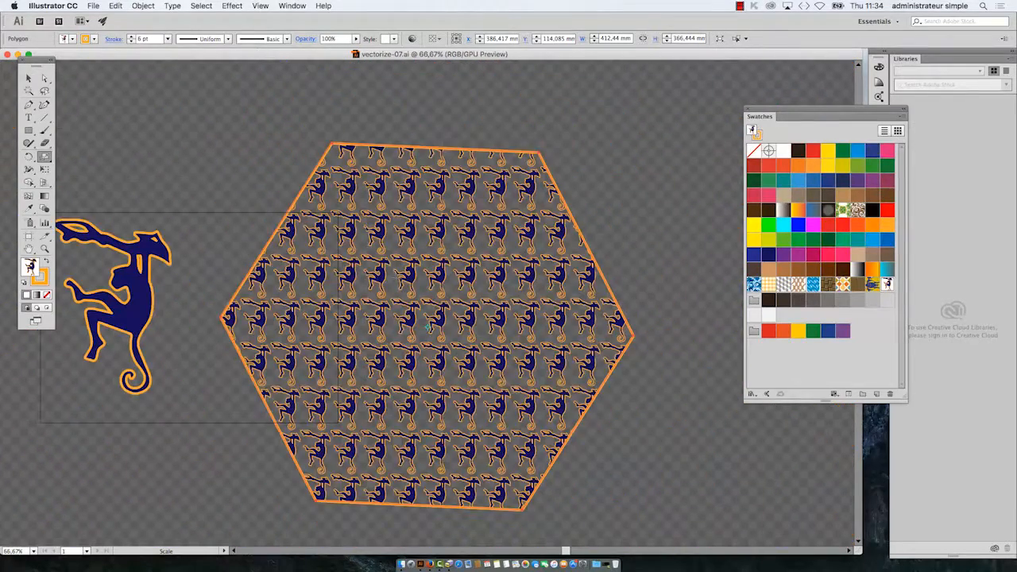
drag(468, 248, 405, 201)
click(29, 78)
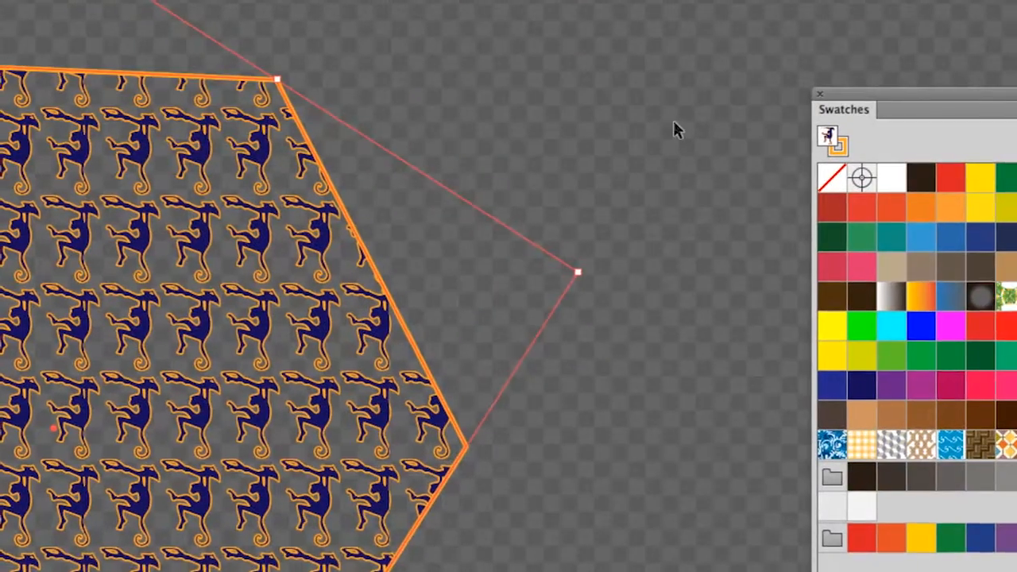
click(638, 102)
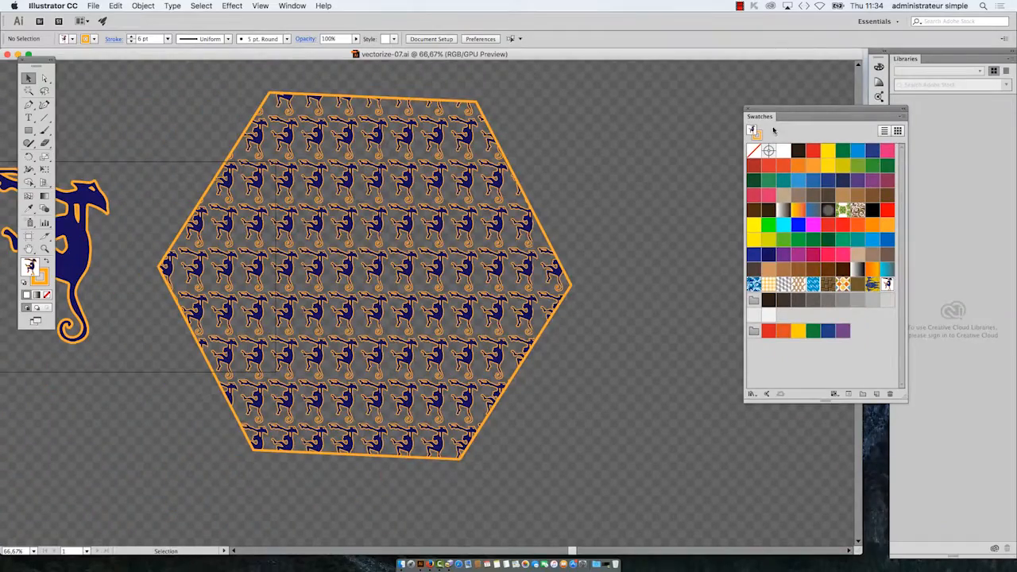
- Open the monkey pattern swatch for editing and arrange the floating Swatches and Pattern Options windows over the canvas
drag(959, 125, 952, 124)
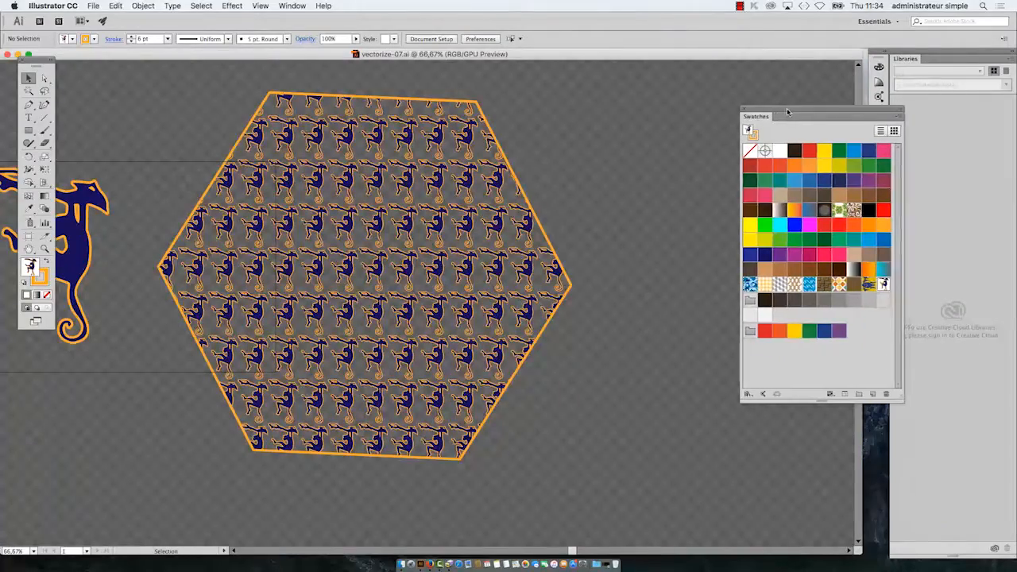
drag(787, 112, 687, 103)
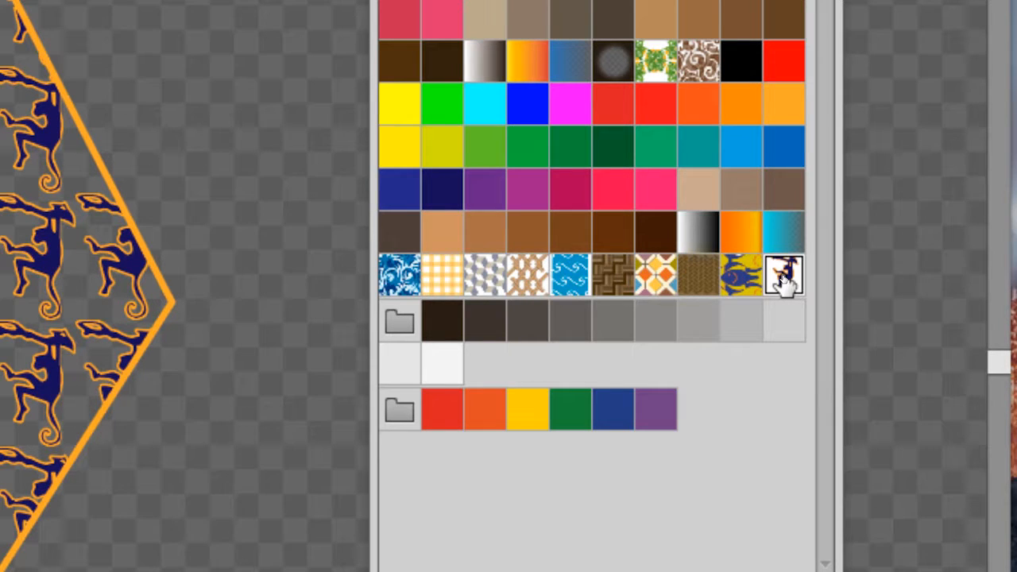
double_click(783, 278)
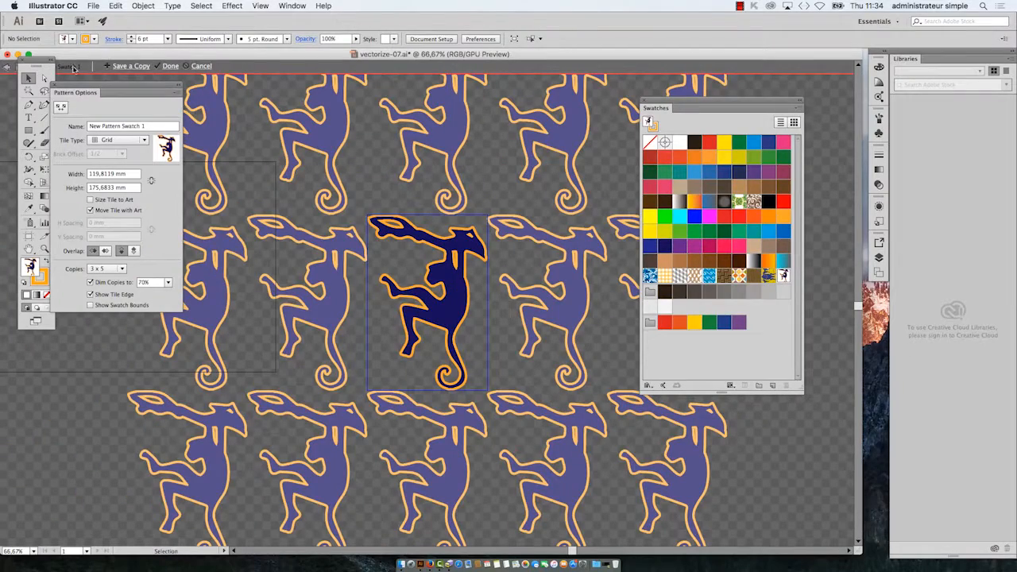
drag(42, 61, 128, 156)
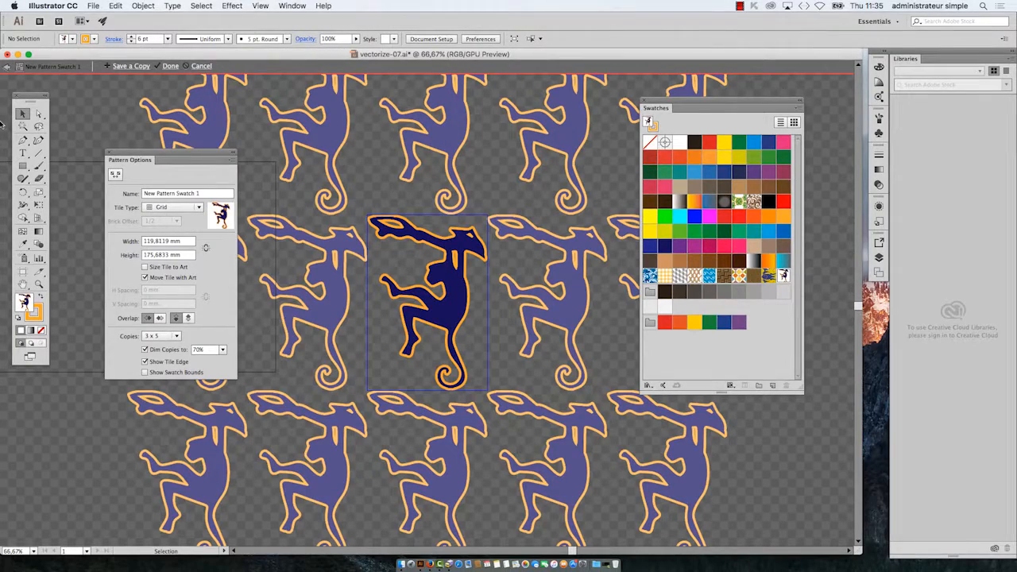
drag(128, 155, 490, 116)
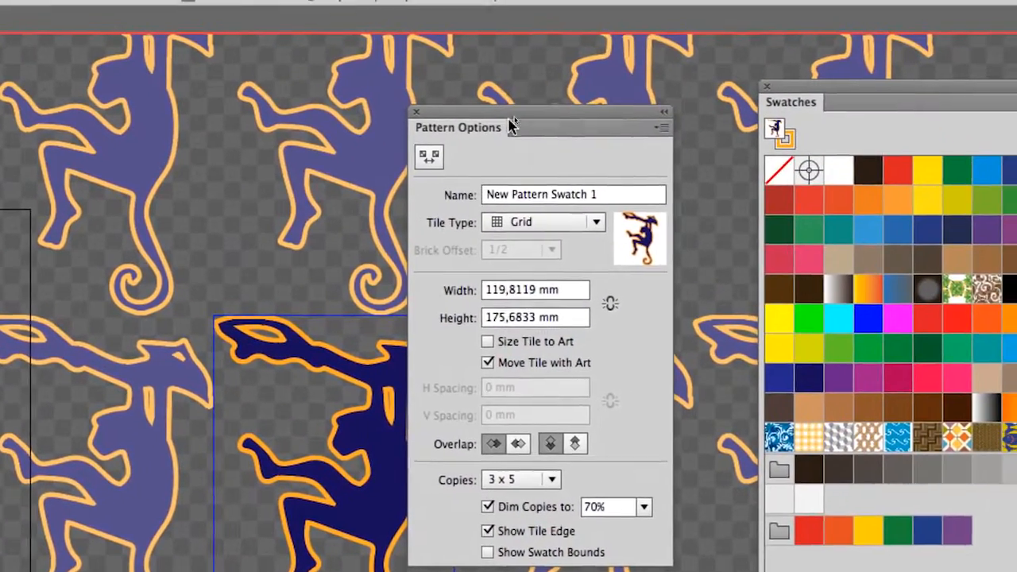
drag(505, 113, 560, 164)
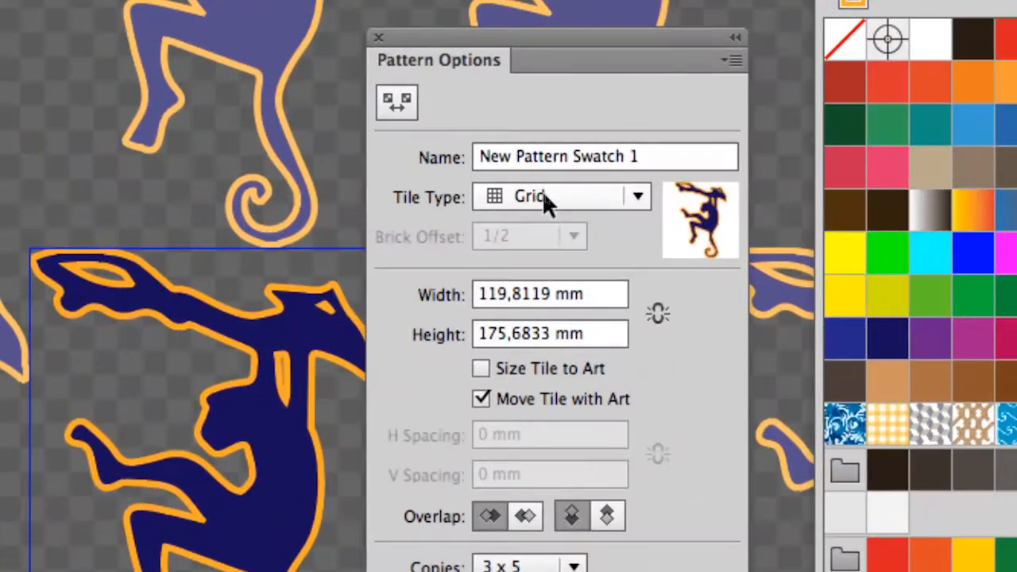
- Try the Brick by Row and Brick by Column tile types on the monkey pattern, returning to Brick by Row
click(541, 197)
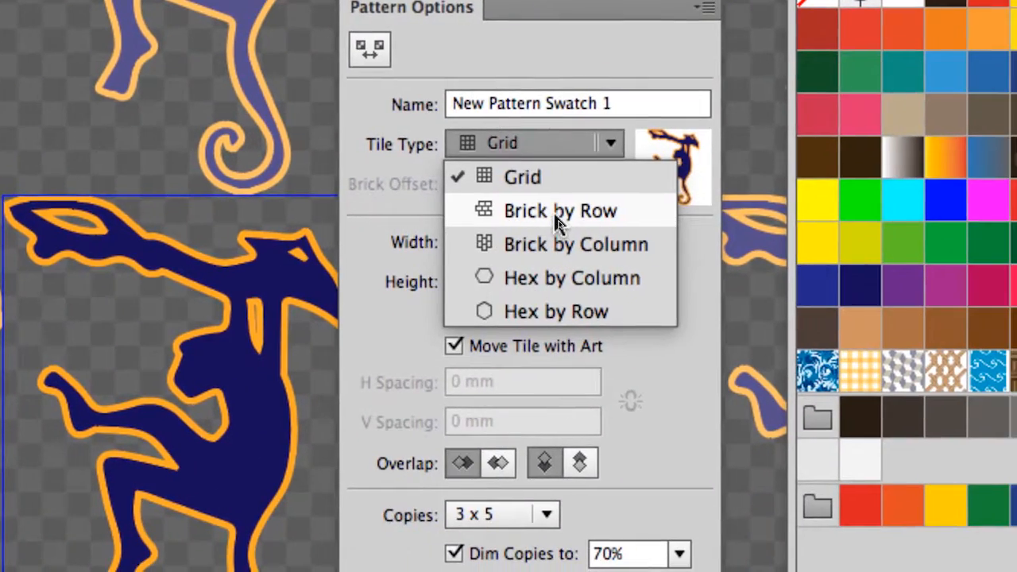
click(554, 212)
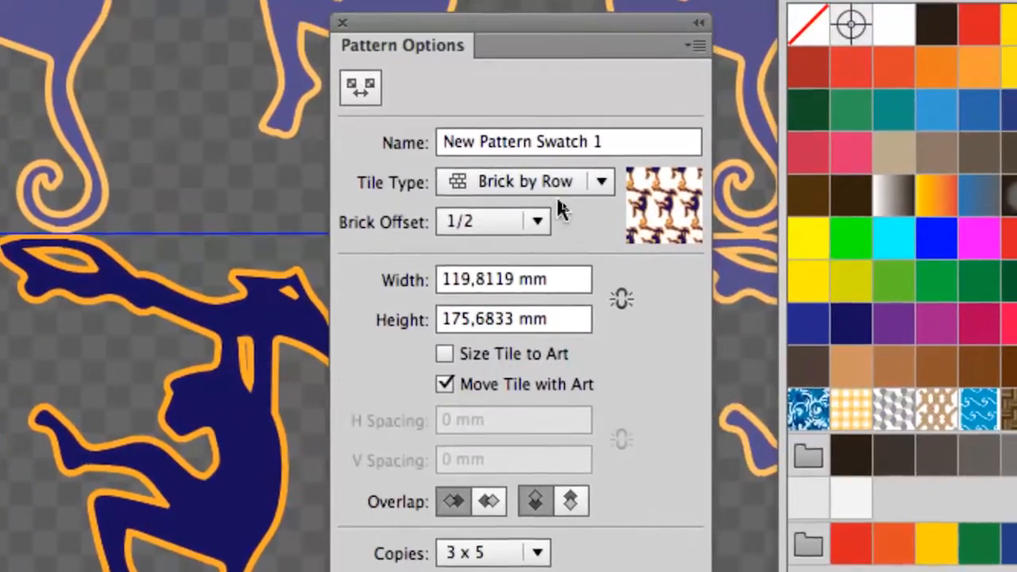
click(870, 221)
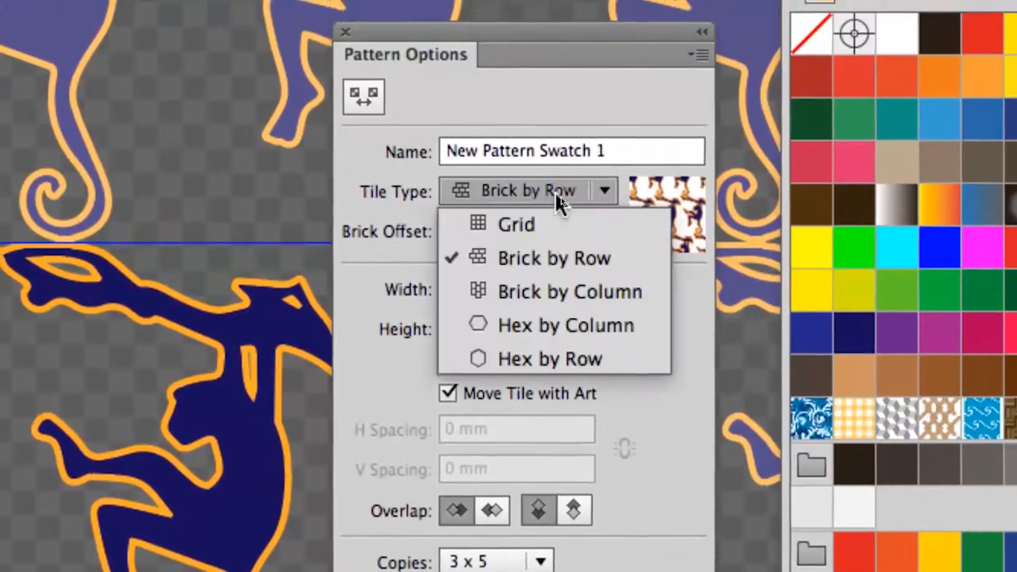
click(876, 314)
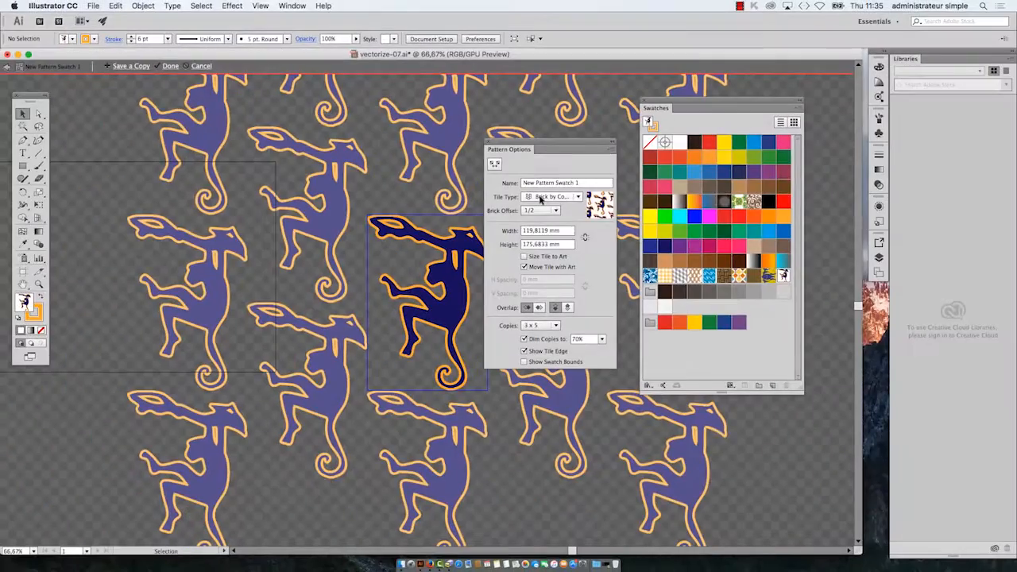
click(592, 216)
click(546, 220)
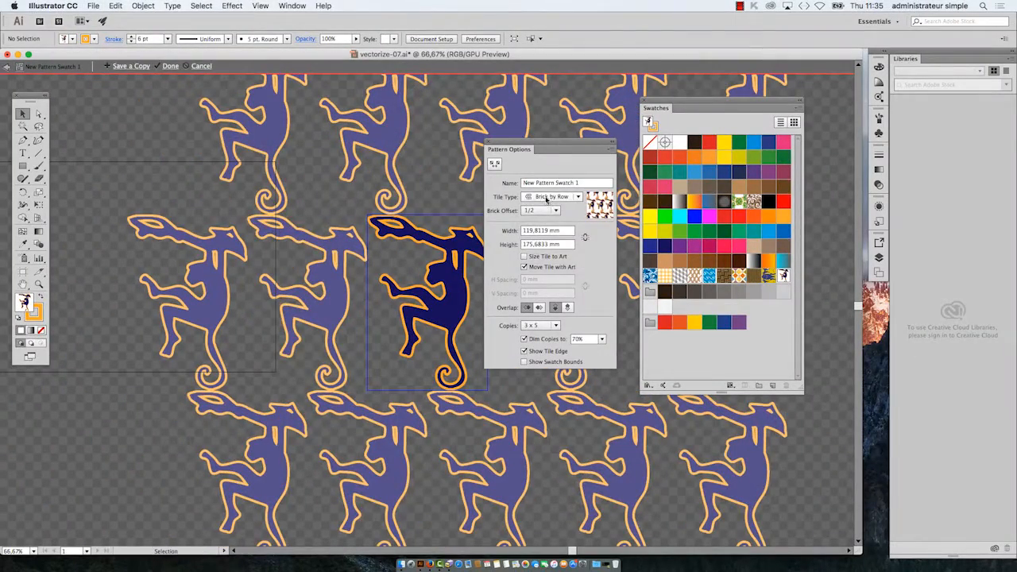
- Move the pattern settings off the artwork and set the tile type to Brick by Column after trying Grid and Brick by Row
drag(543, 146, 109, 142)
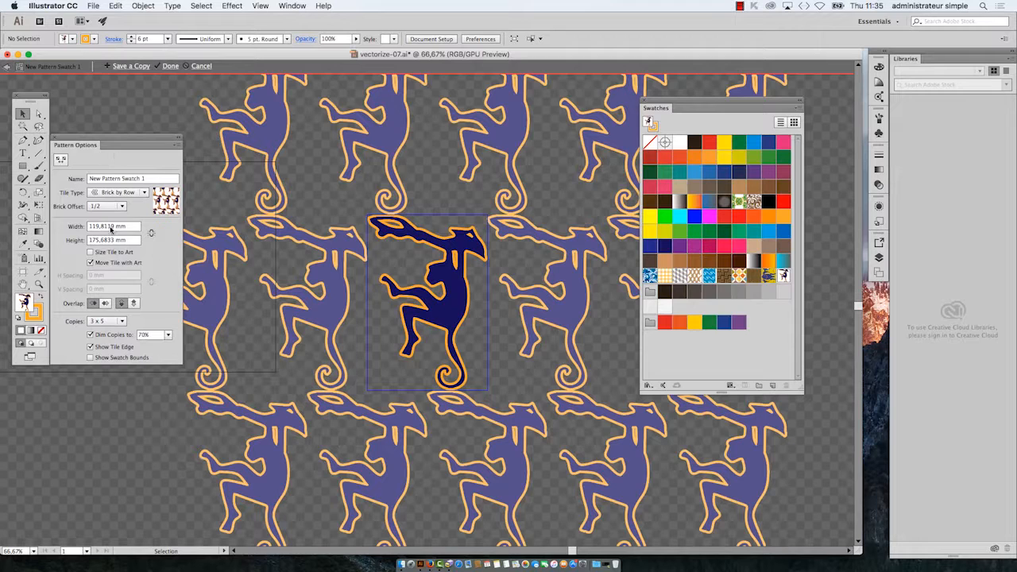
click(115, 192)
click(118, 205)
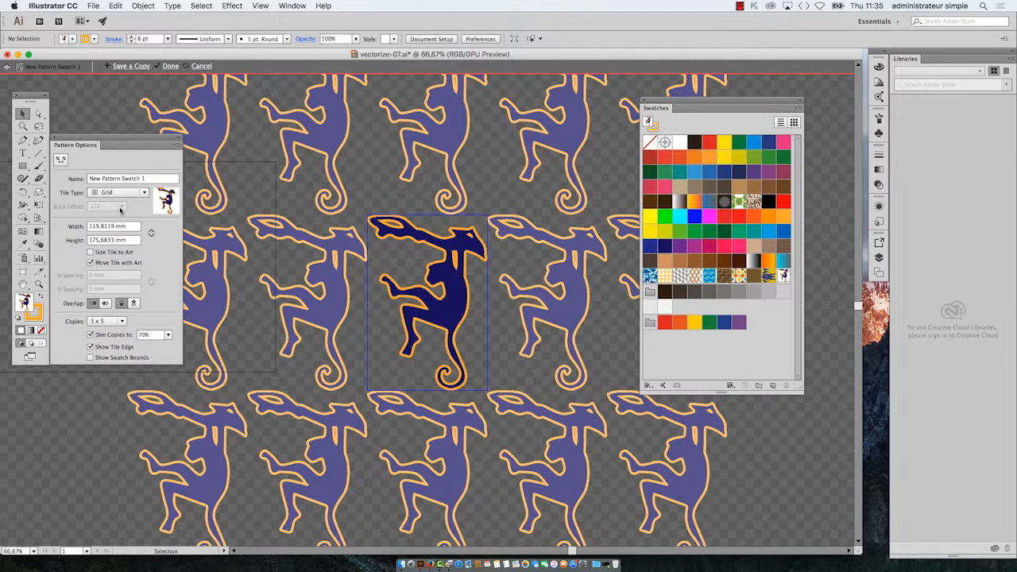
click(119, 194)
click(119, 215)
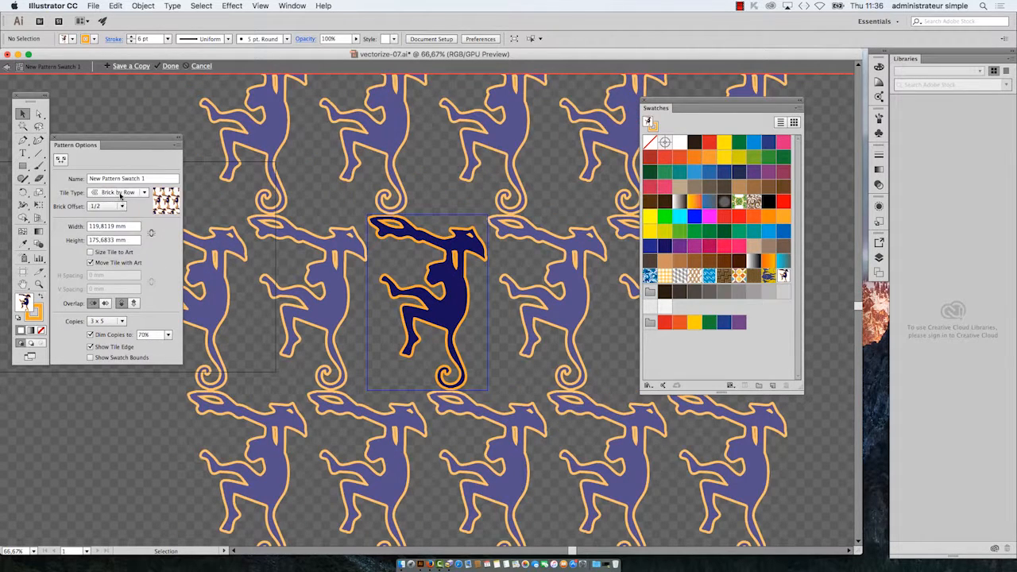
click(119, 193)
click(123, 227)
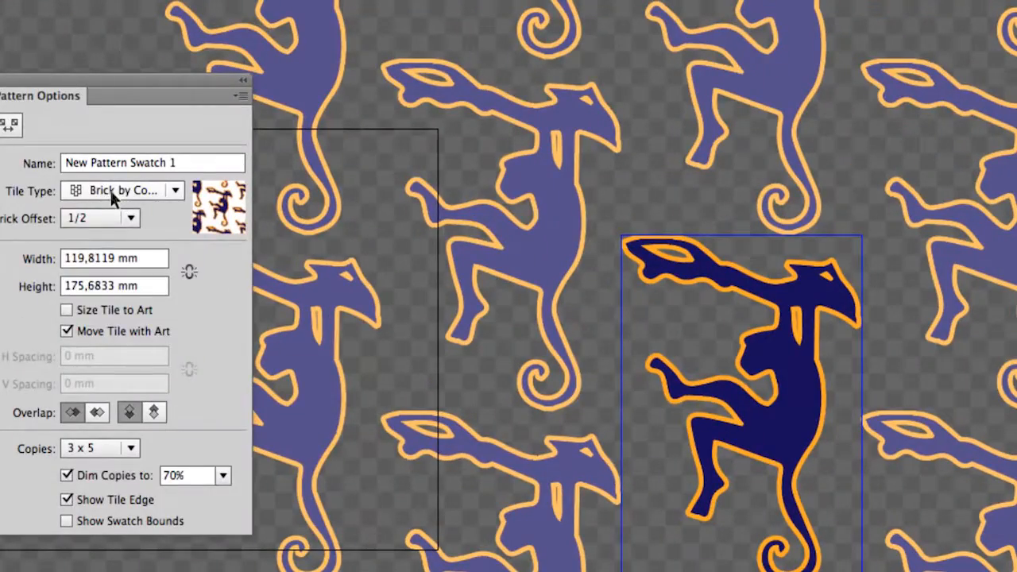
click(119, 193)
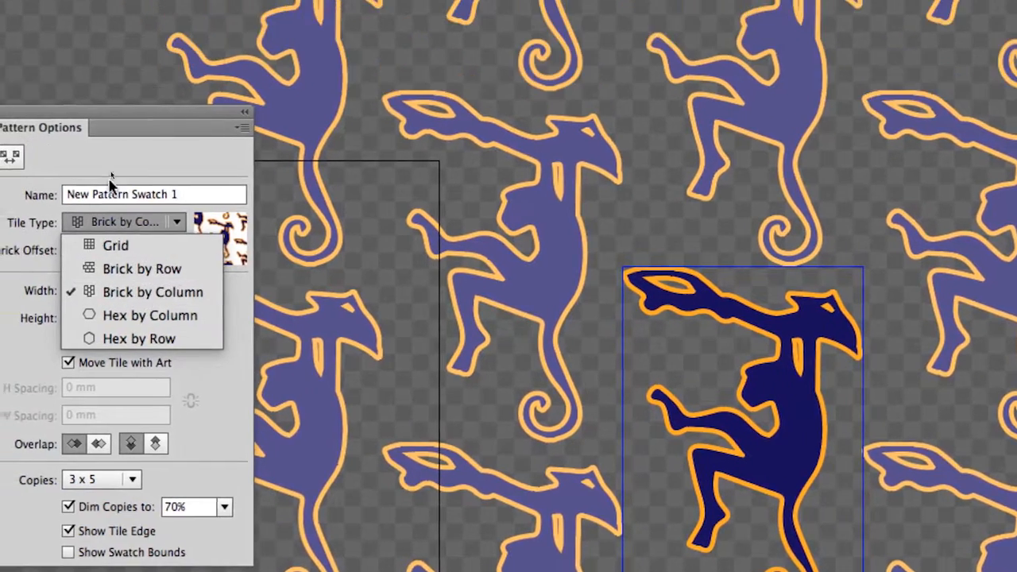
click(86, 91)
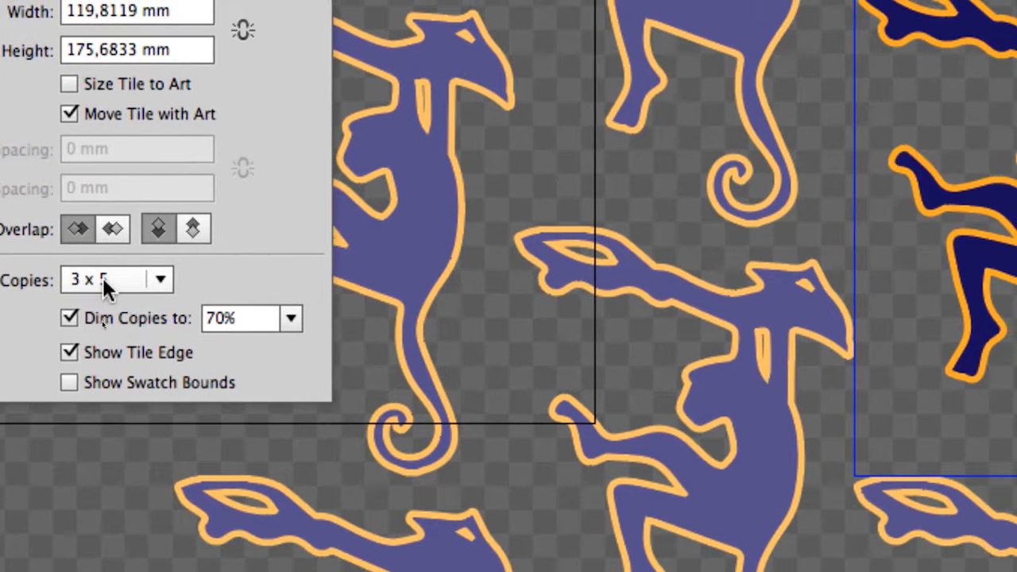
- Preview the monkey pattern with 5 x 5 and 3 x 3 copies
click(112, 274)
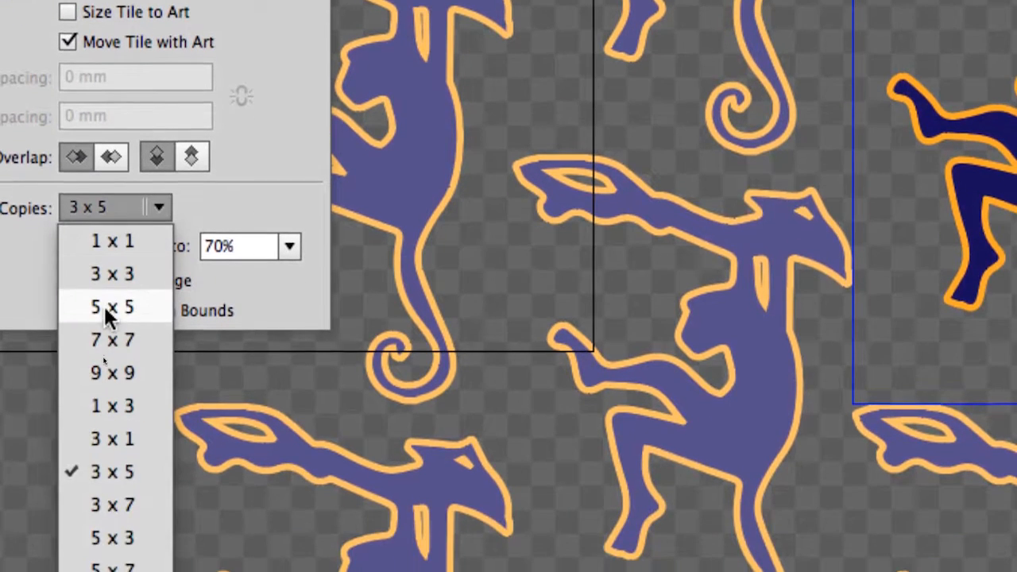
click(109, 313)
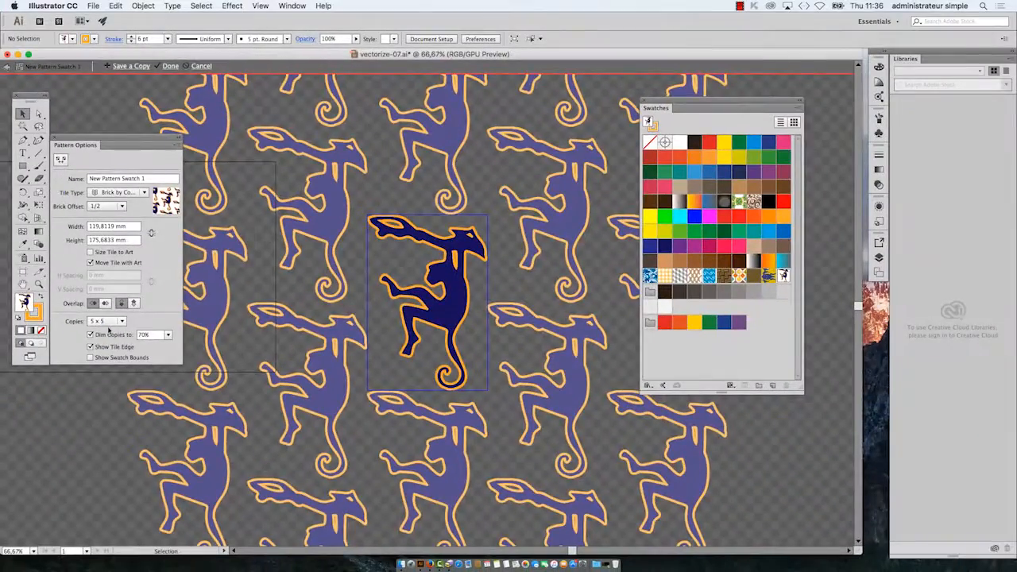
scroll(362, 420, down, 2)
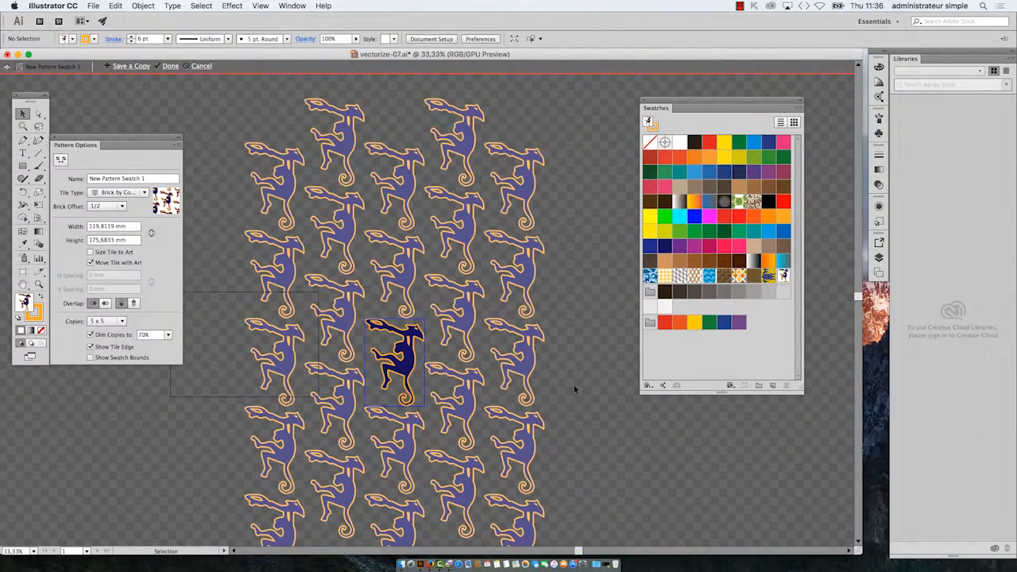
scroll(574, 386, down, 1)
click(113, 321)
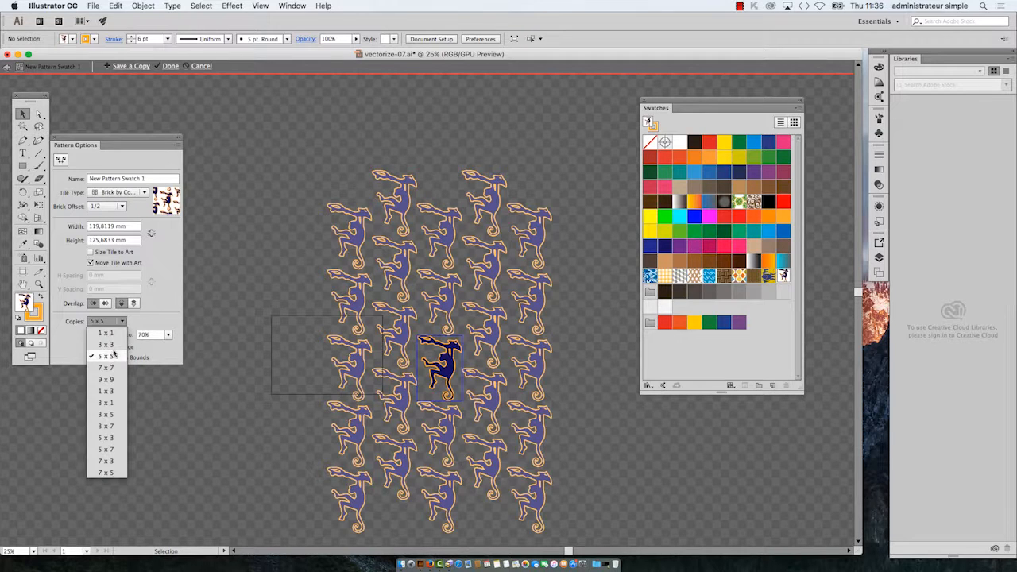
click(112, 344)
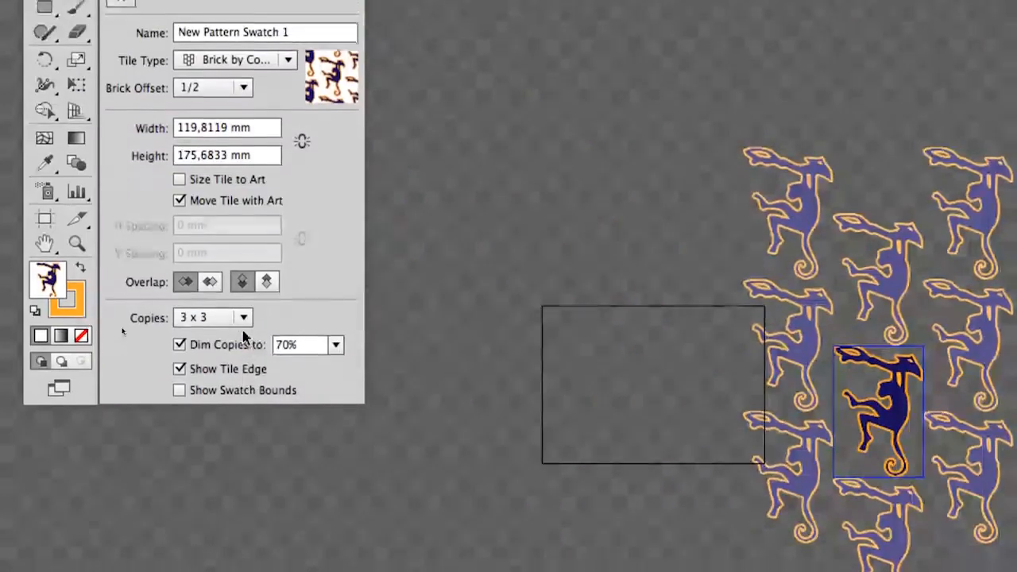
- Set the pattern preview to 9 x 9 copies, comparing it with a single 1 x 1 tile
click(242, 329)
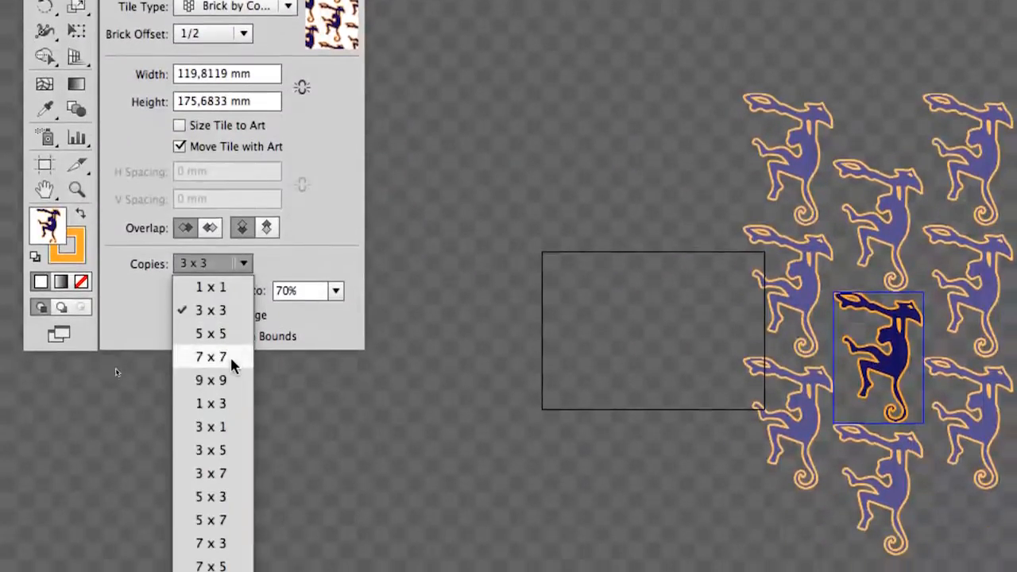
click(237, 439)
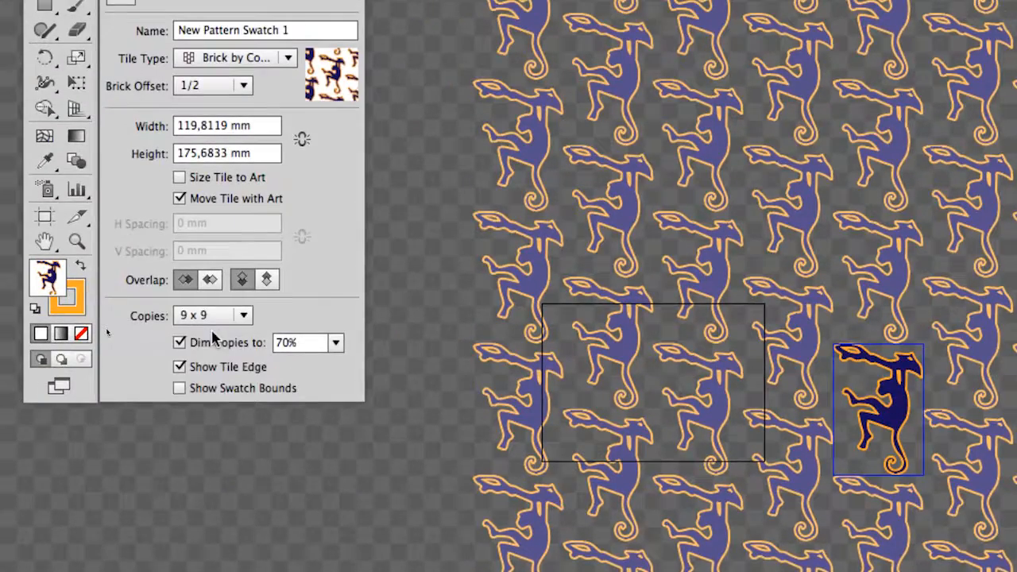
click(213, 313)
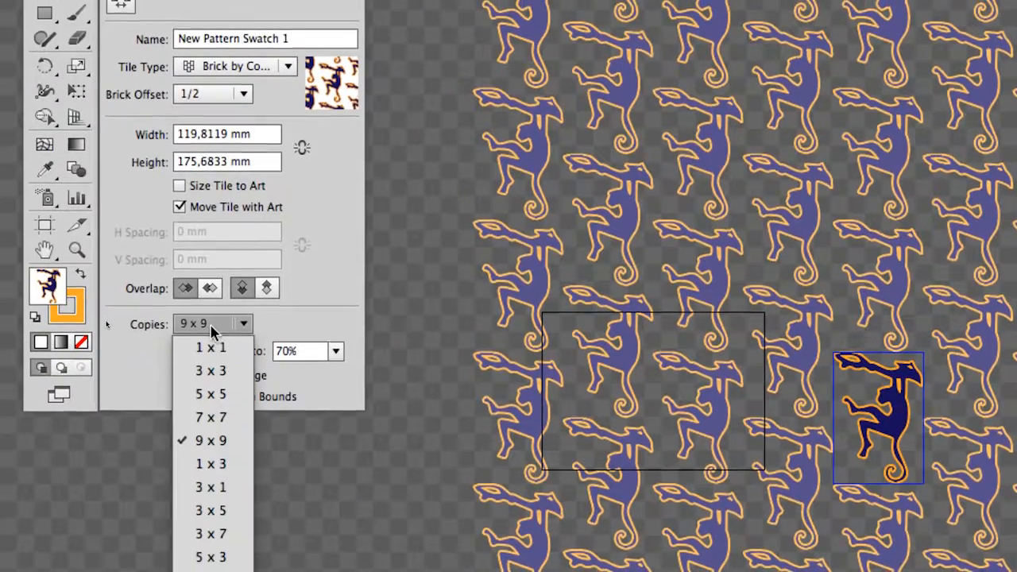
click(208, 348)
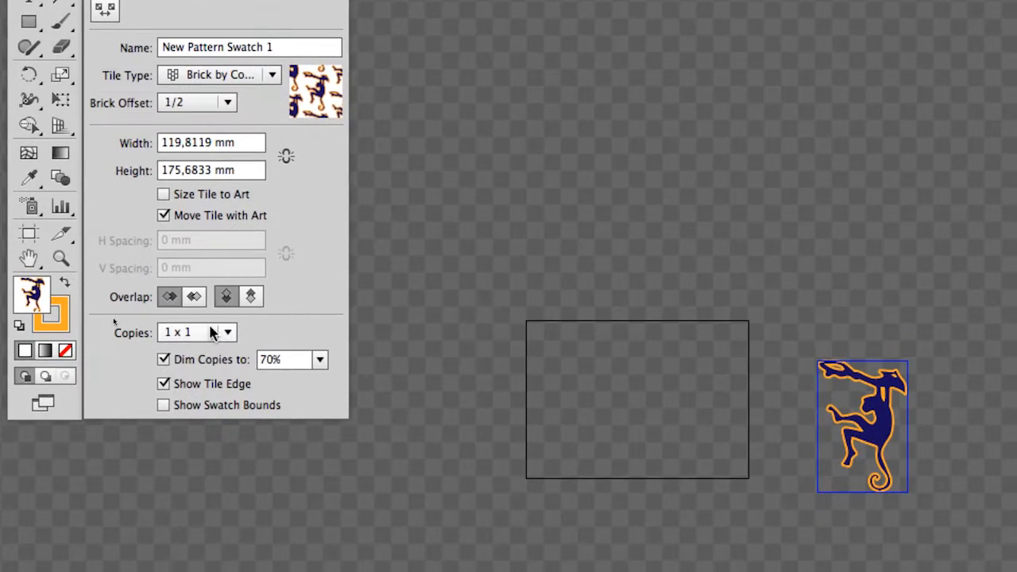
click(213, 332)
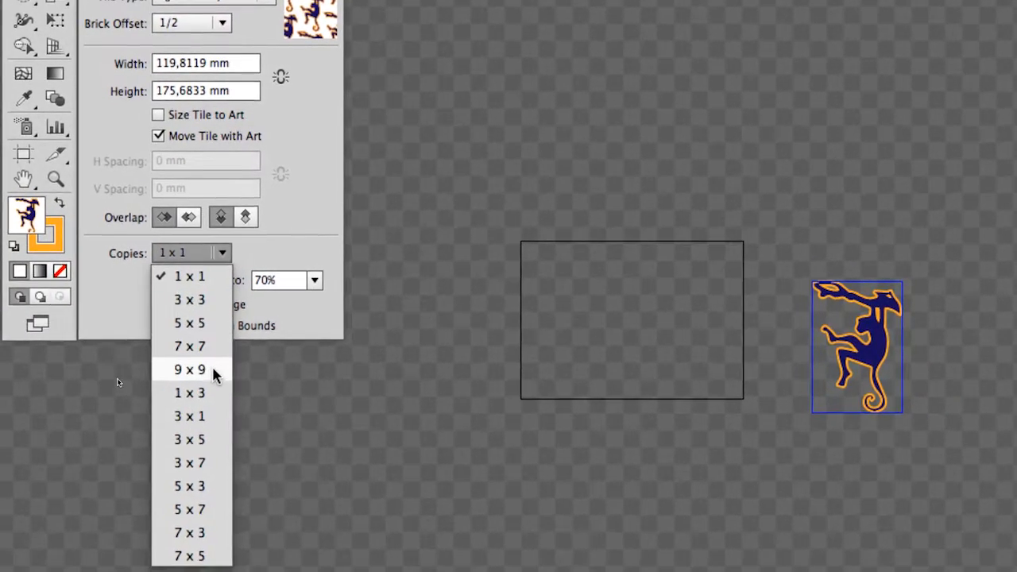
click(214, 416)
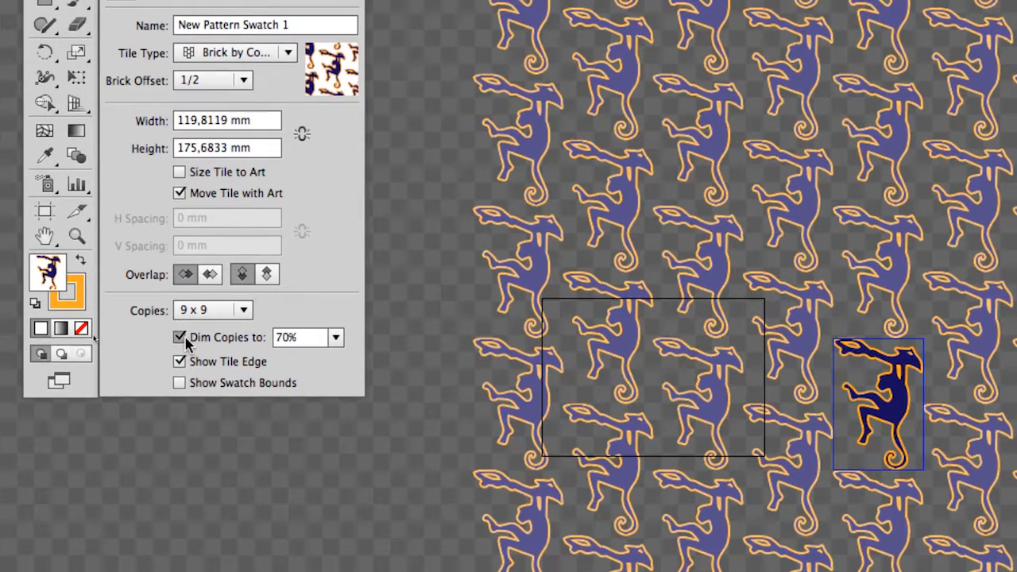
- Try dimming the pattern copies to 40% and 60%, and turn off Dim Copies
click(175, 353)
click(181, 338)
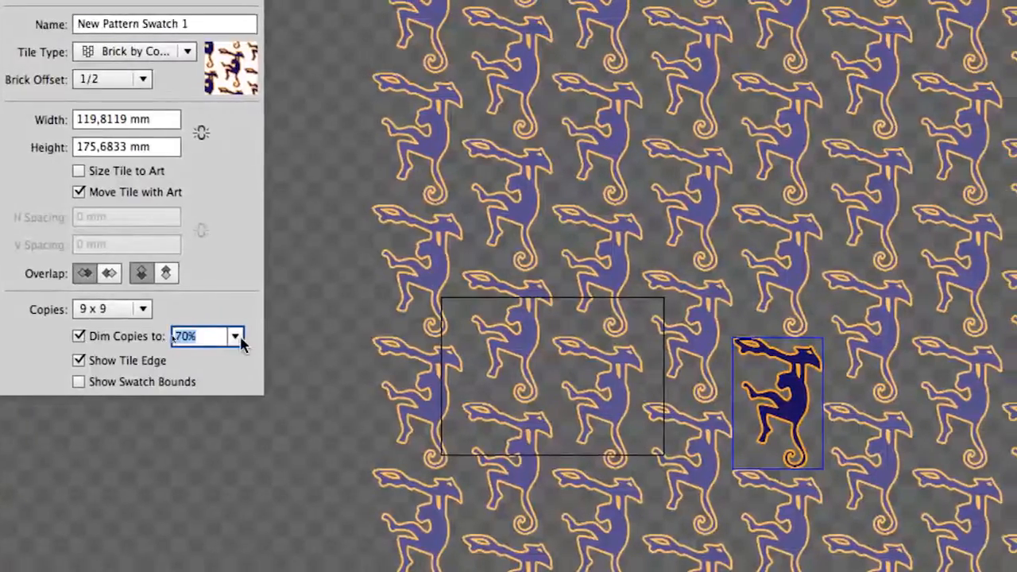
click(236, 337)
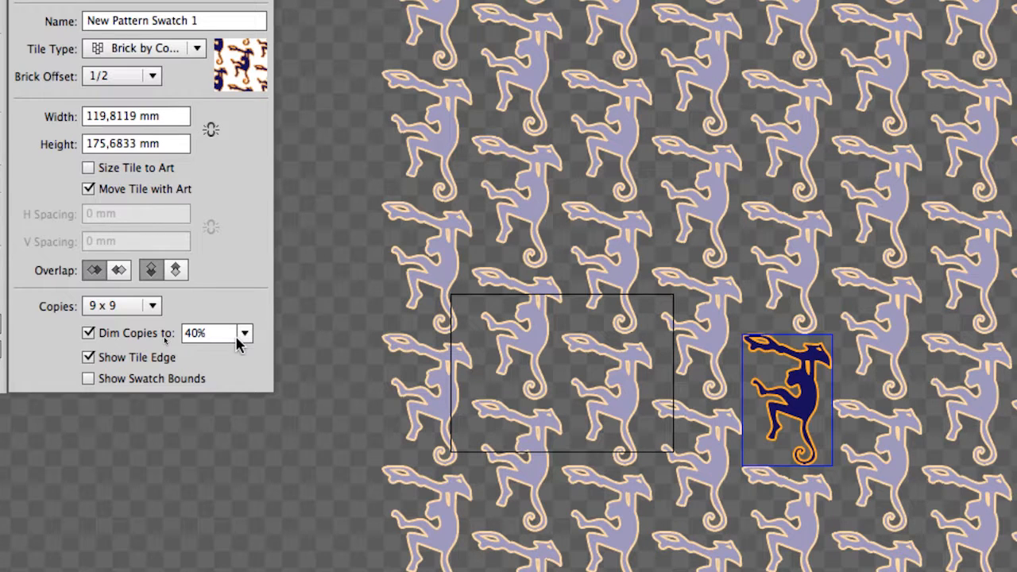
click(243, 334)
click(265, 496)
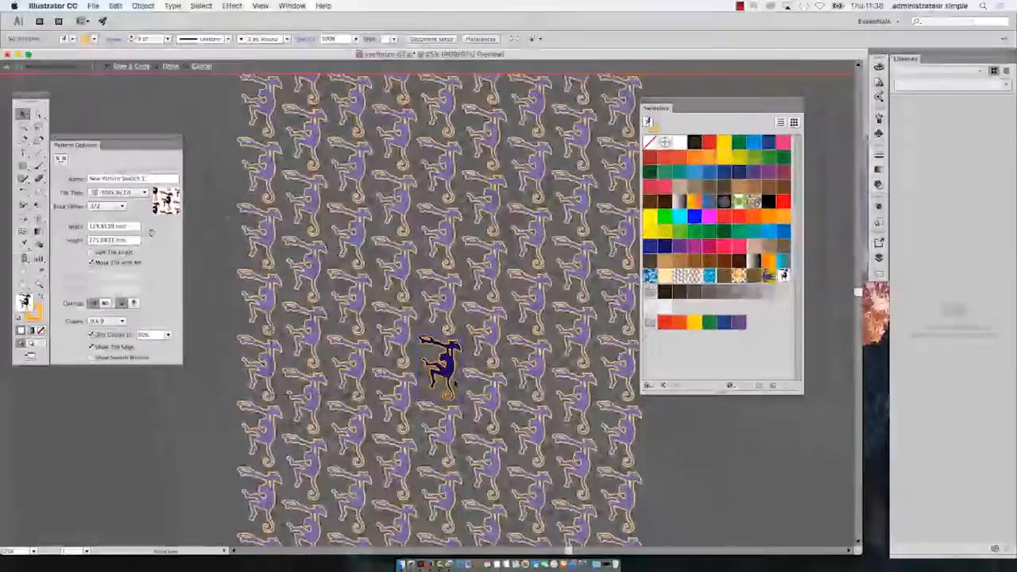
click(91, 334)
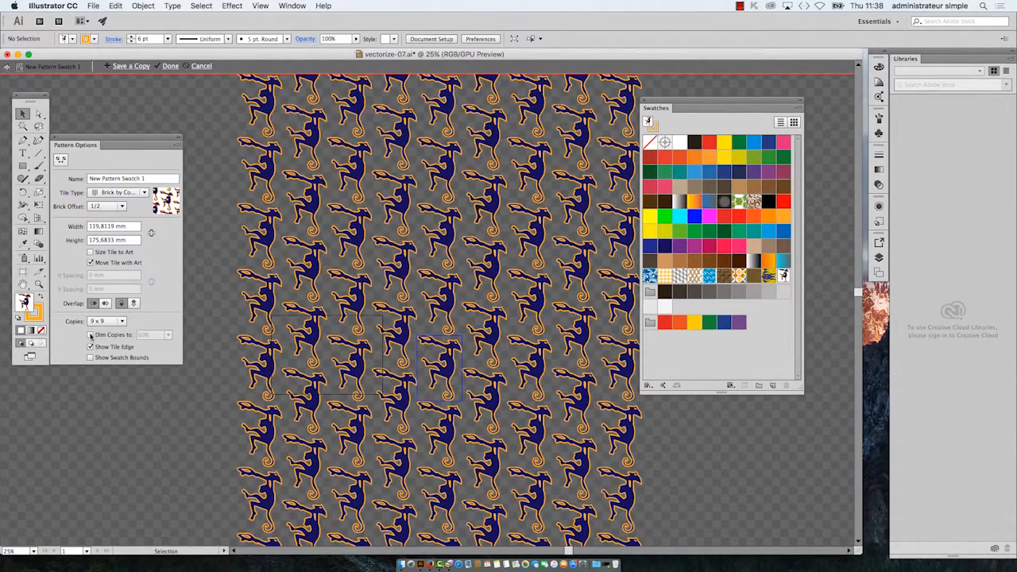
- Turn Dim Copies back on at 60% and go over the tile's width and height fields without editing them
click(91, 334)
click(90, 334)
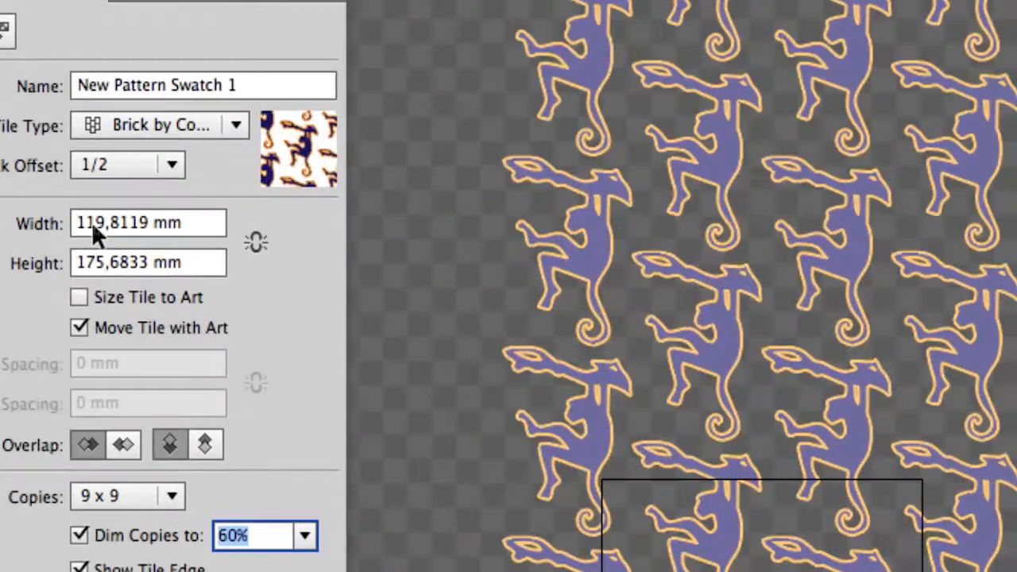
click(93, 226)
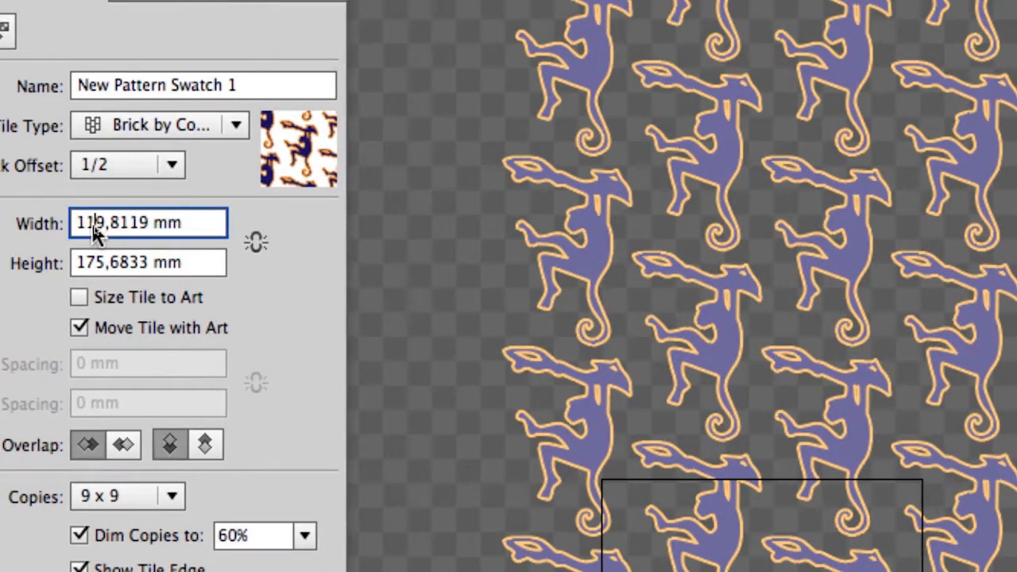
triple_click(92, 225)
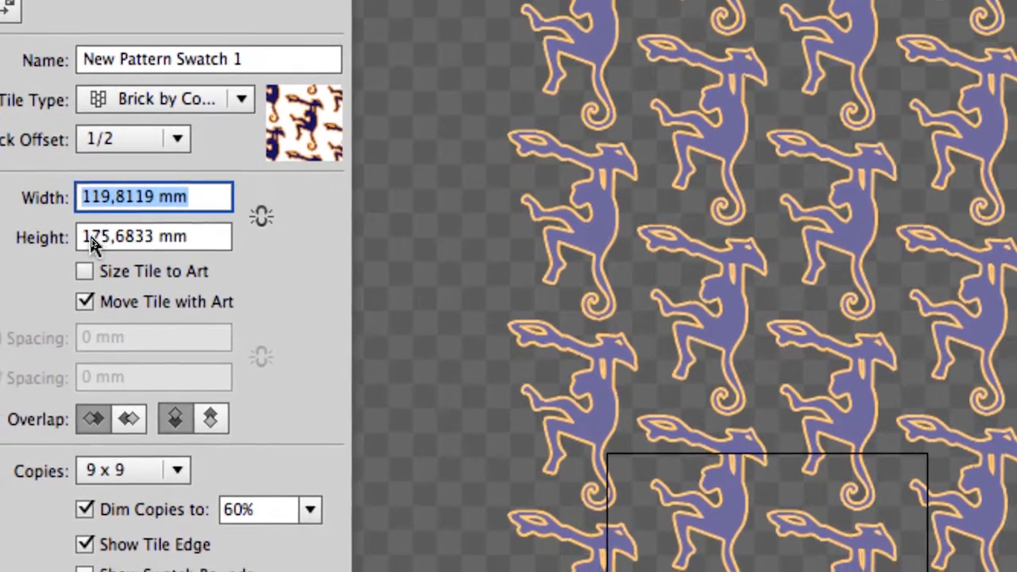
triple_click(95, 266)
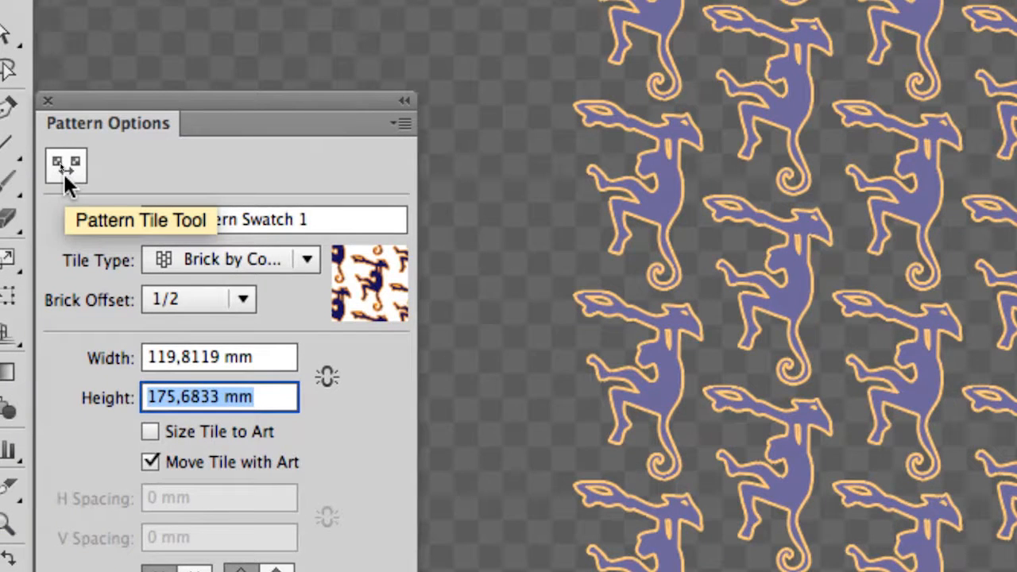
- Activate the Pattern Tile Tool, move the pattern settings aside, and enlarge the tile around the monkey to about 260 x 202 mm
click(62, 172)
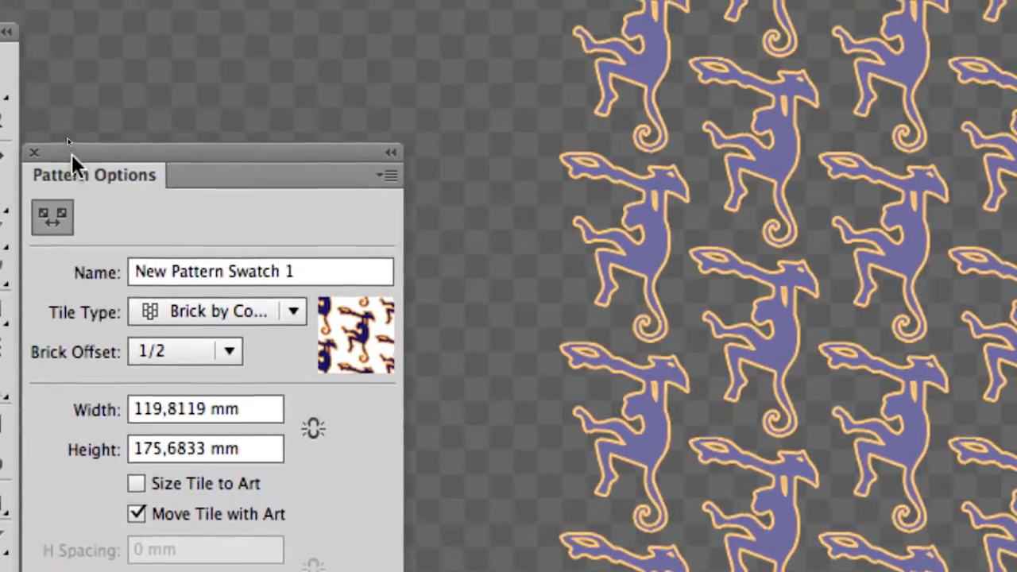
drag(73, 159, 227, 261)
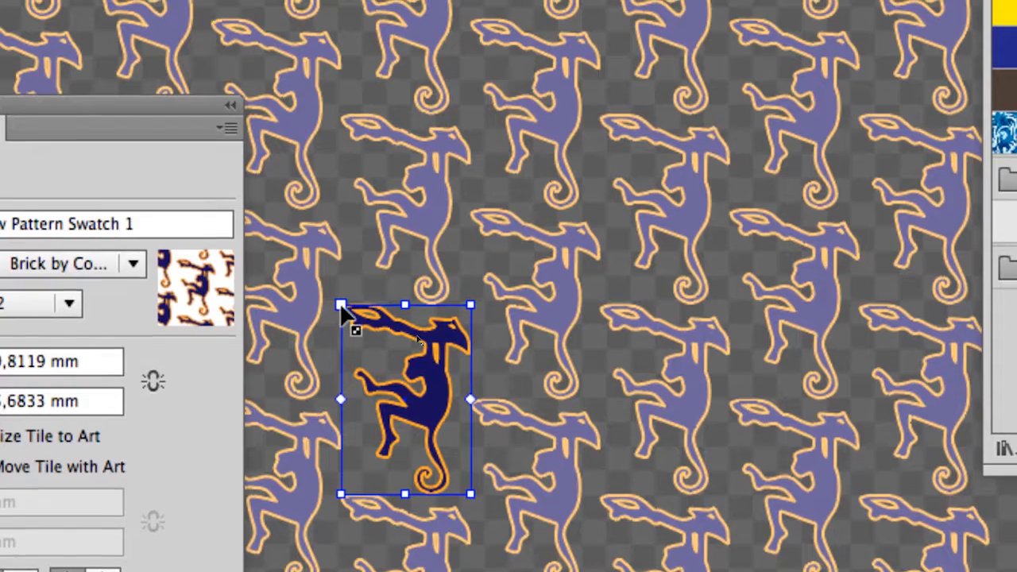
mouse_move(341, 306)
mouse_down()
mouse_move(315, 285)
mouse_move(329, 310)
mouse_move(334, 293)
mouse_up()
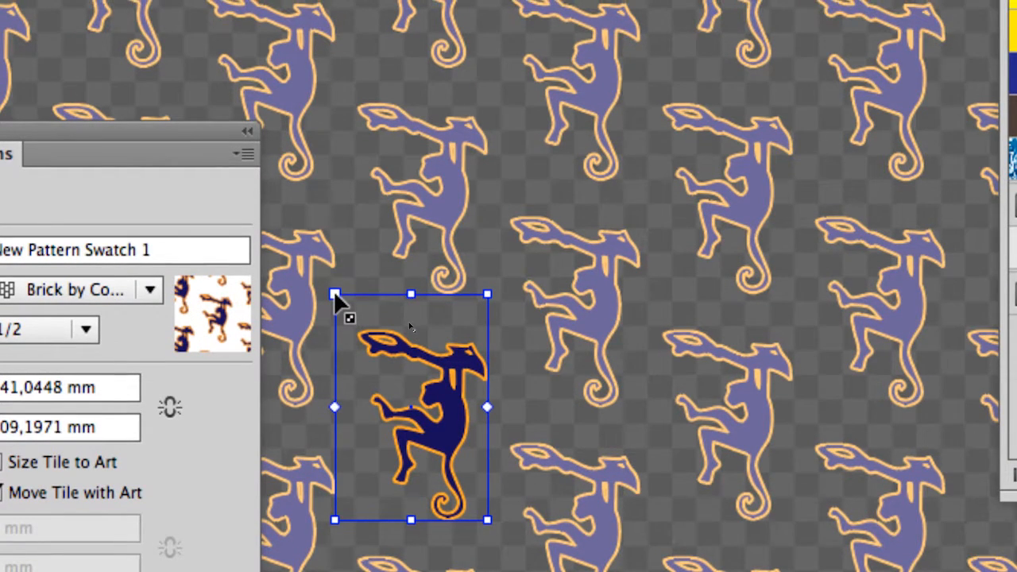
drag(333, 291, 343, 293)
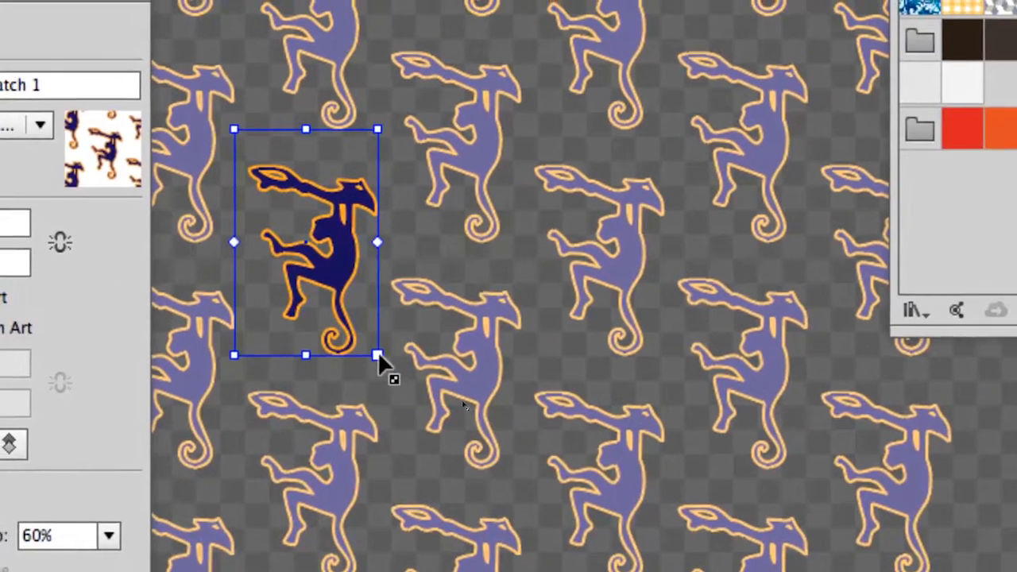
drag(480, 506, 506, 549)
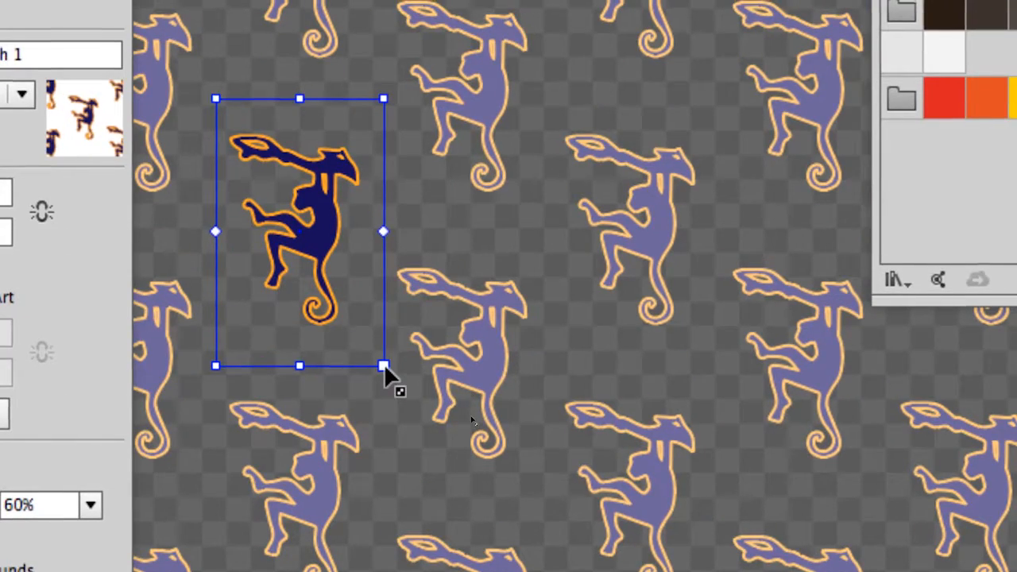
drag(383, 364, 439, 332)
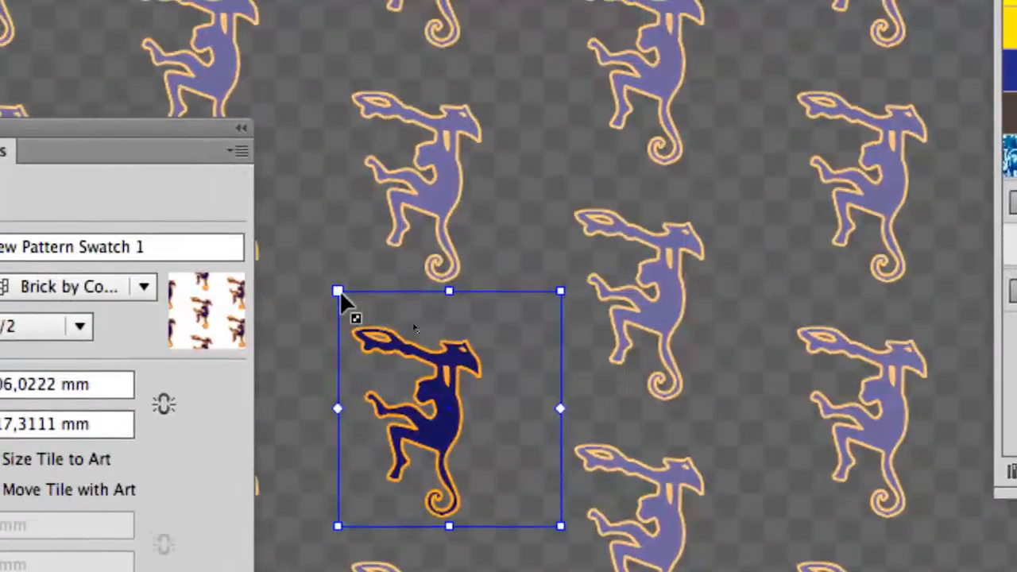
drag(176, 122, 153, 137)
drag(332, 297, 315, 310)
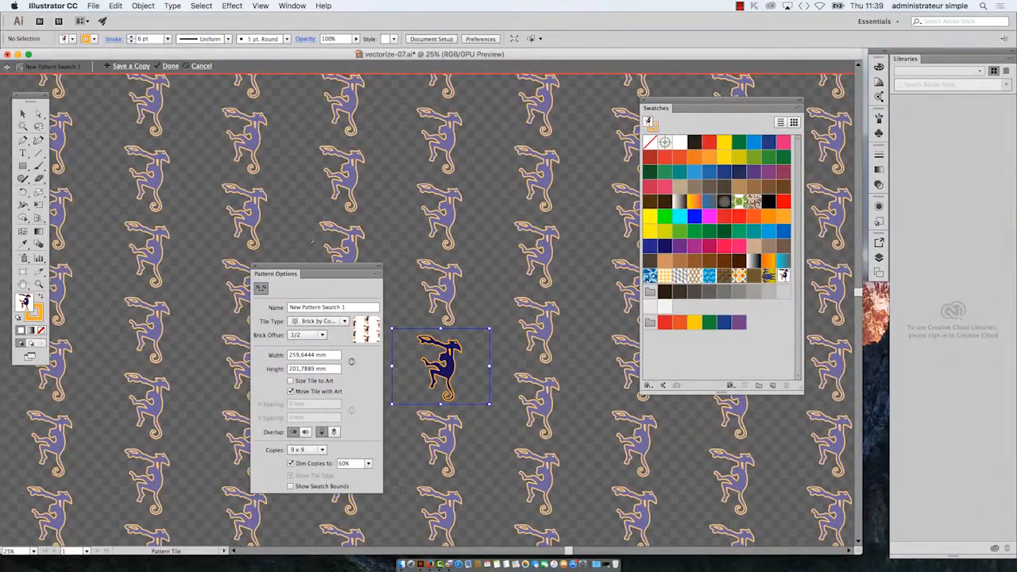
- Move the pattern settings clear of the original tile and reshape the monkey's tile to be narrower and taller
drag(312, 273, 627, 469)
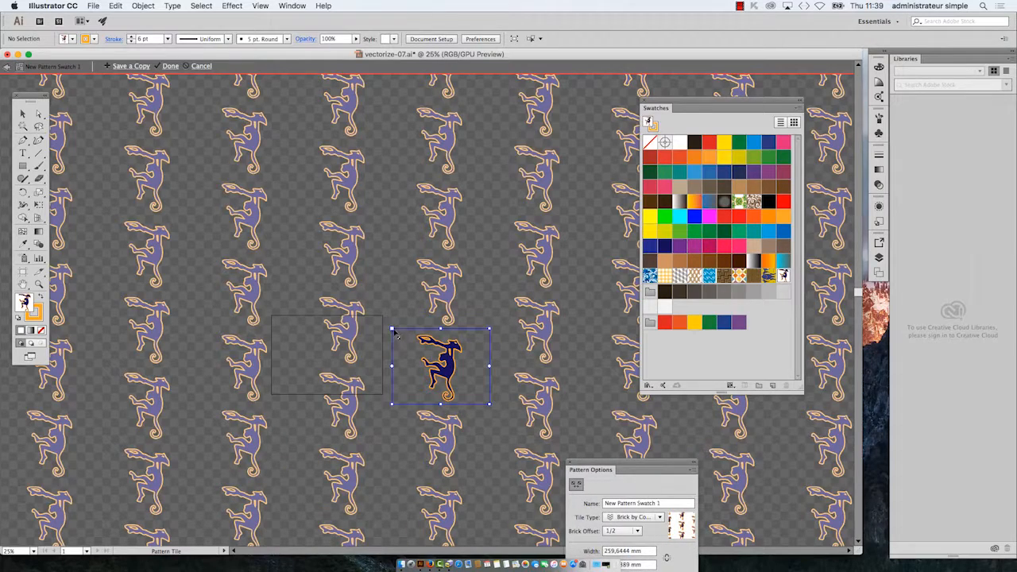
mouse_move(410, 330)
mouse_down()
mouse_move(422, 342)
mouse_move(402, 320)
mouse_up()
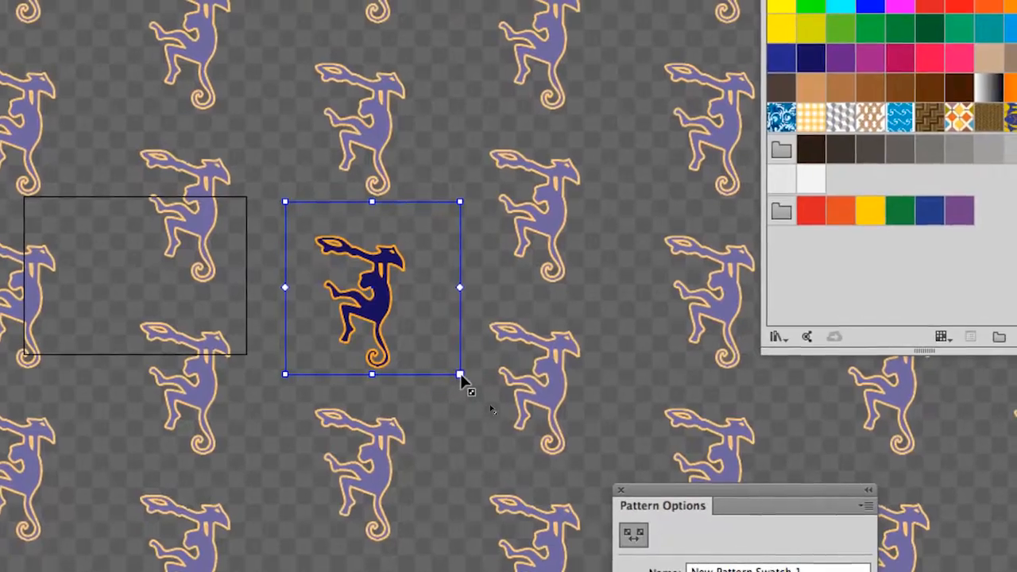
drag(460, 374, 462, 388)
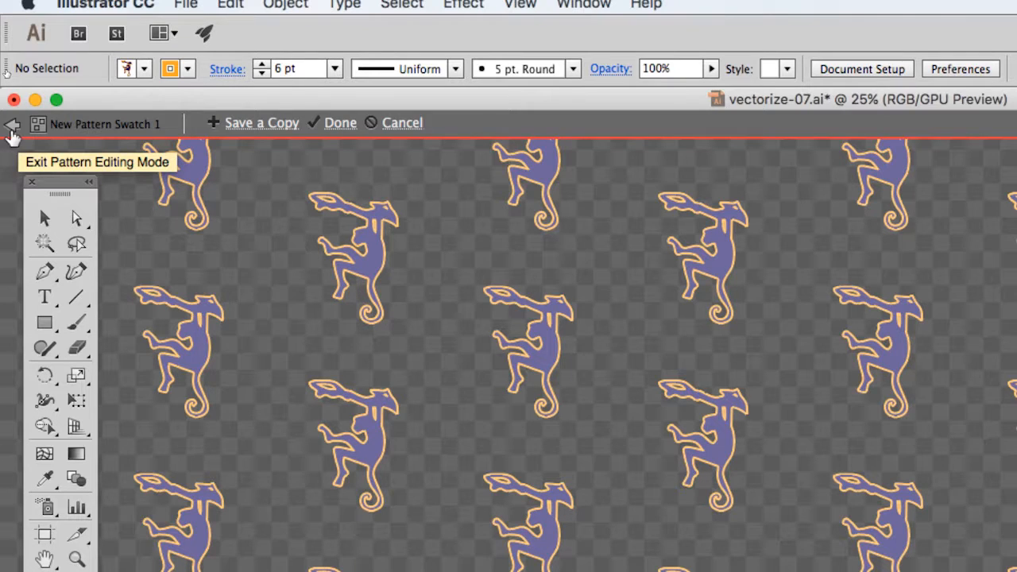
- Exit pattern editing mode, keeping the new tile spacing, and inspect the monkey pattern inside the orange-outlined hexagon
click(11, 127)
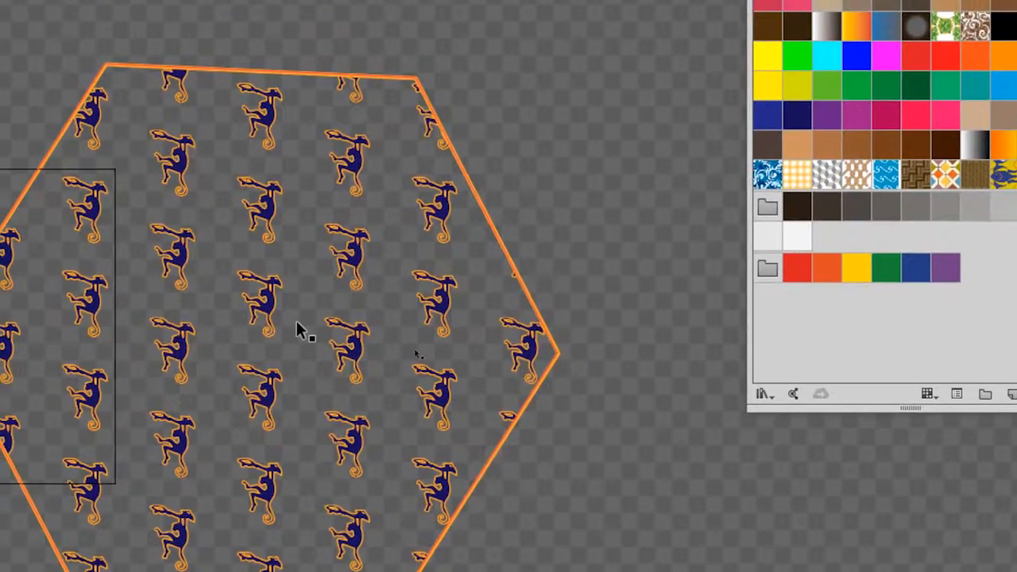
scroll(262, 313, up, 1)
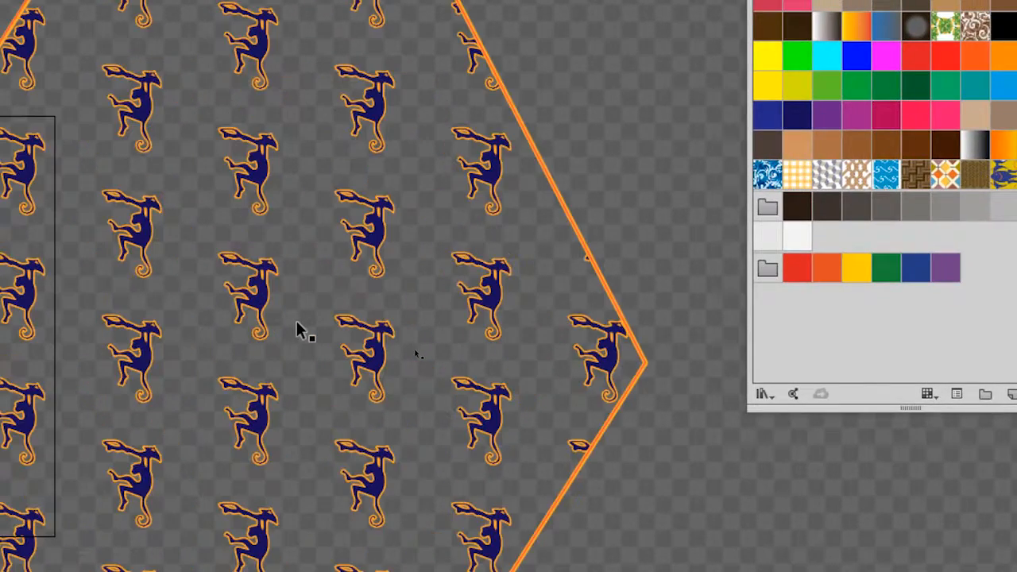
scroll(297, 322, up, 1)
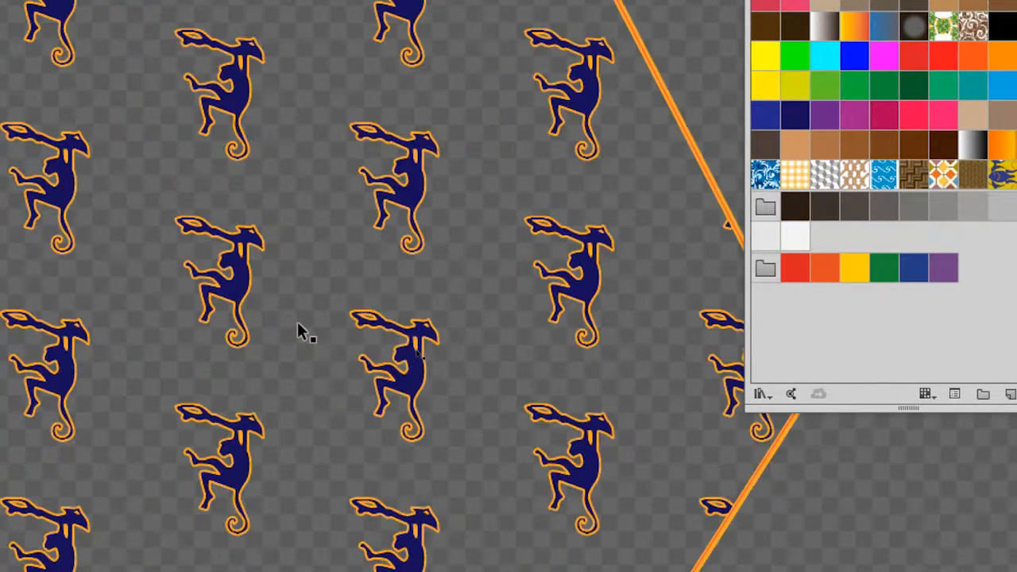
scroll(297, 322, down, 2)
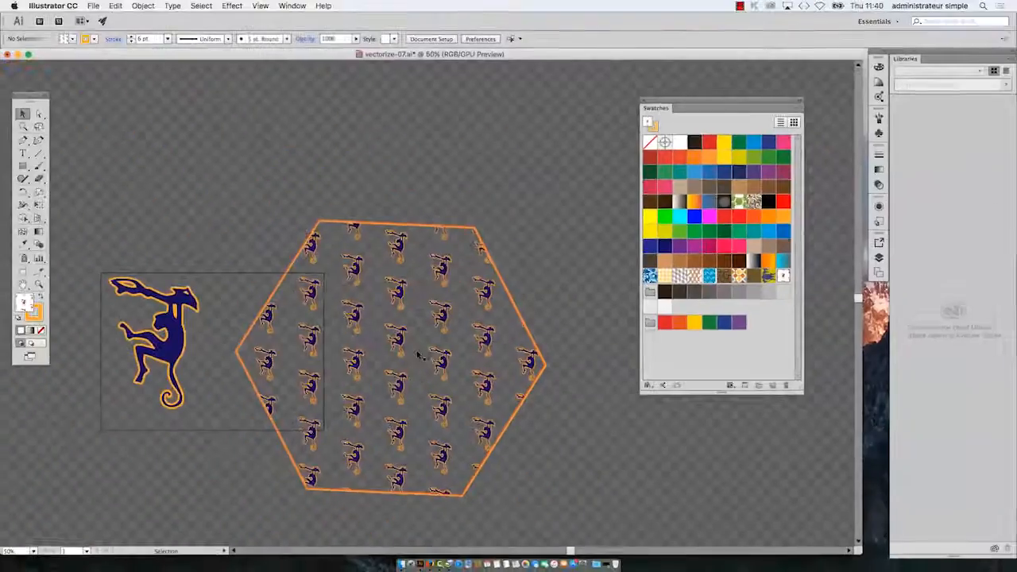